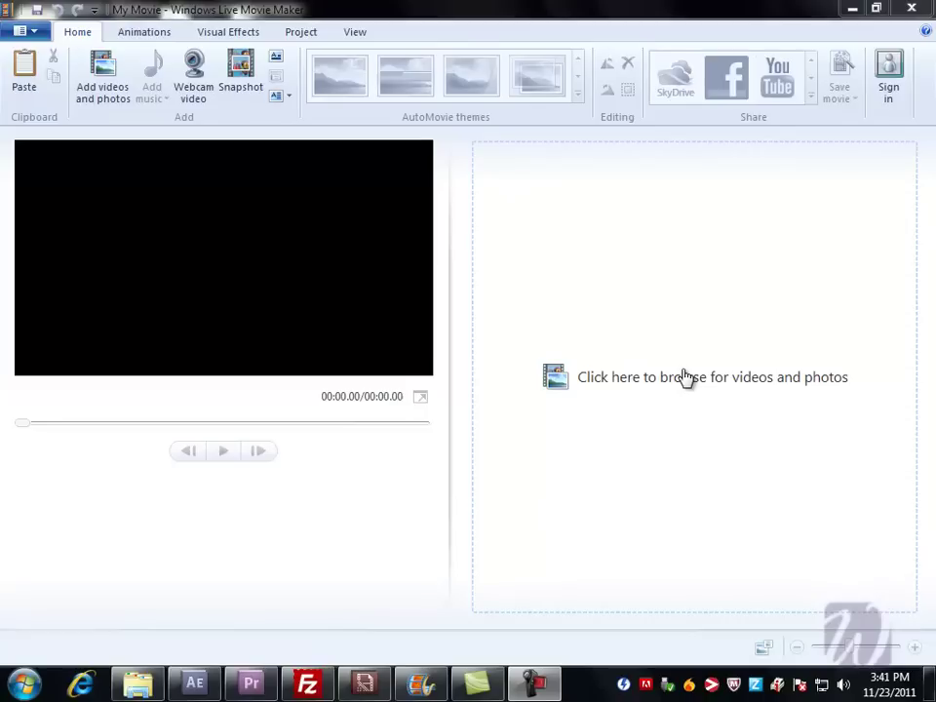
# Import Wildlife.wmv from Sample Videos onto the storyboard as a 30-second clip
pyautogui.click(665, 320)
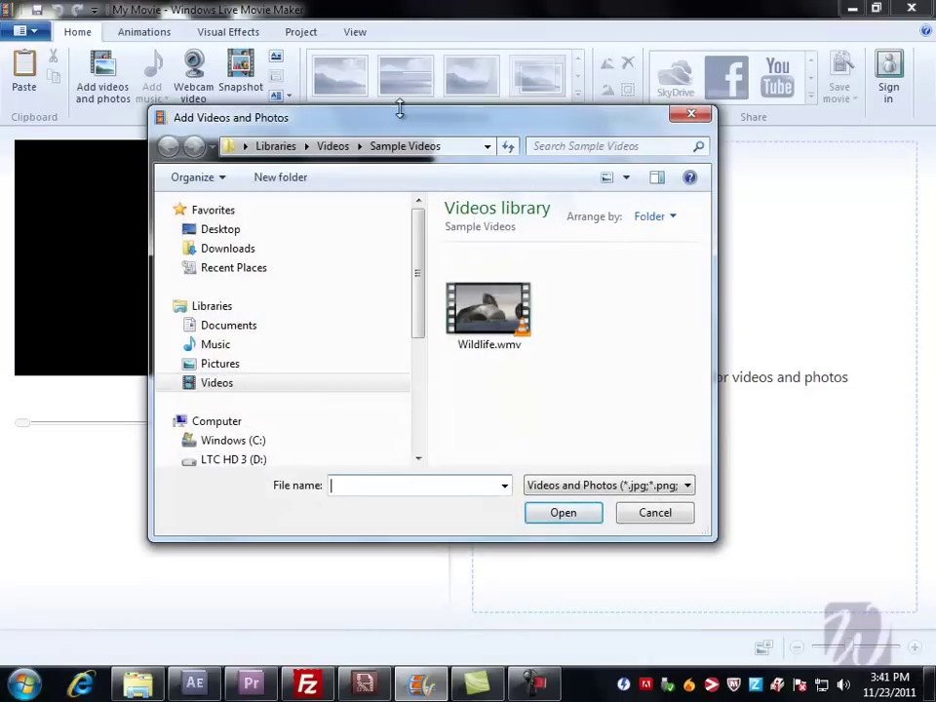
pyautogui.moveTo(400, 111); pyautogui.dragTo(527, 129)
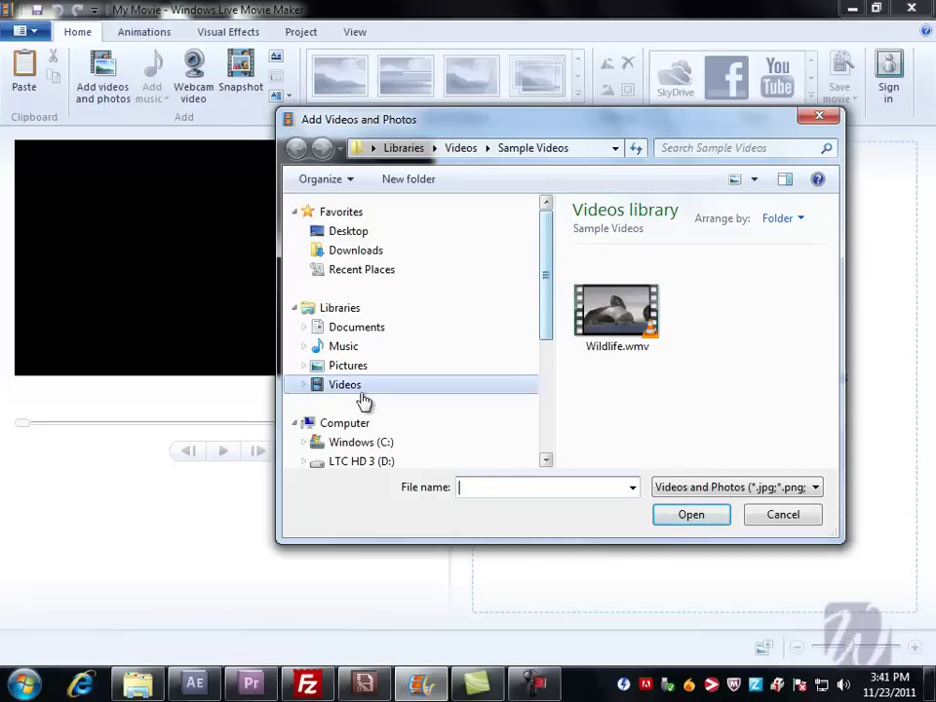
pyautogui.click(607, 328)
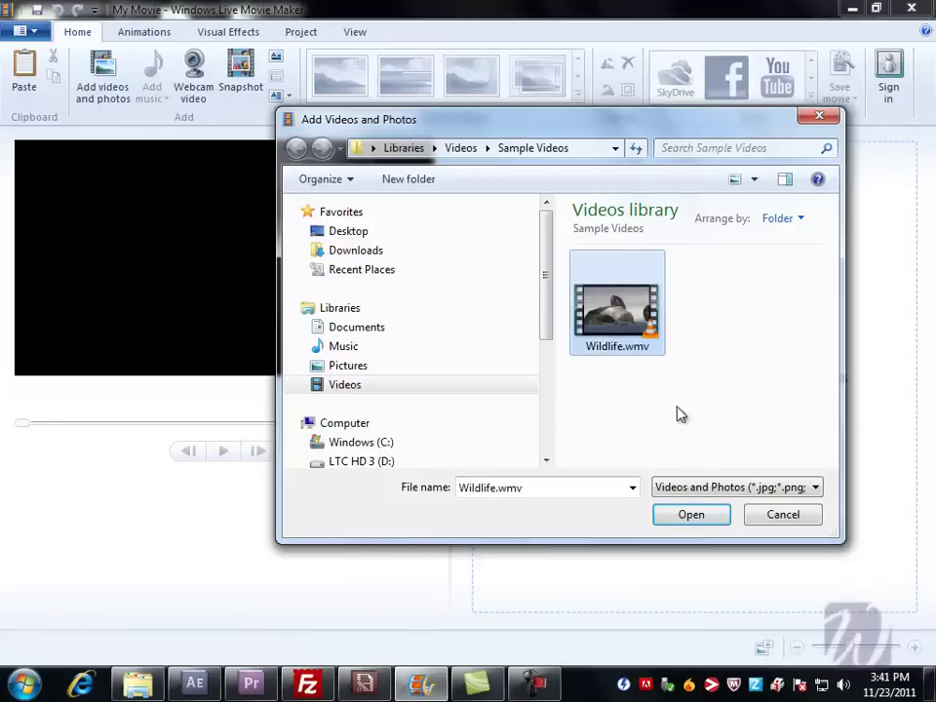
pyautogui.click(692, 514)
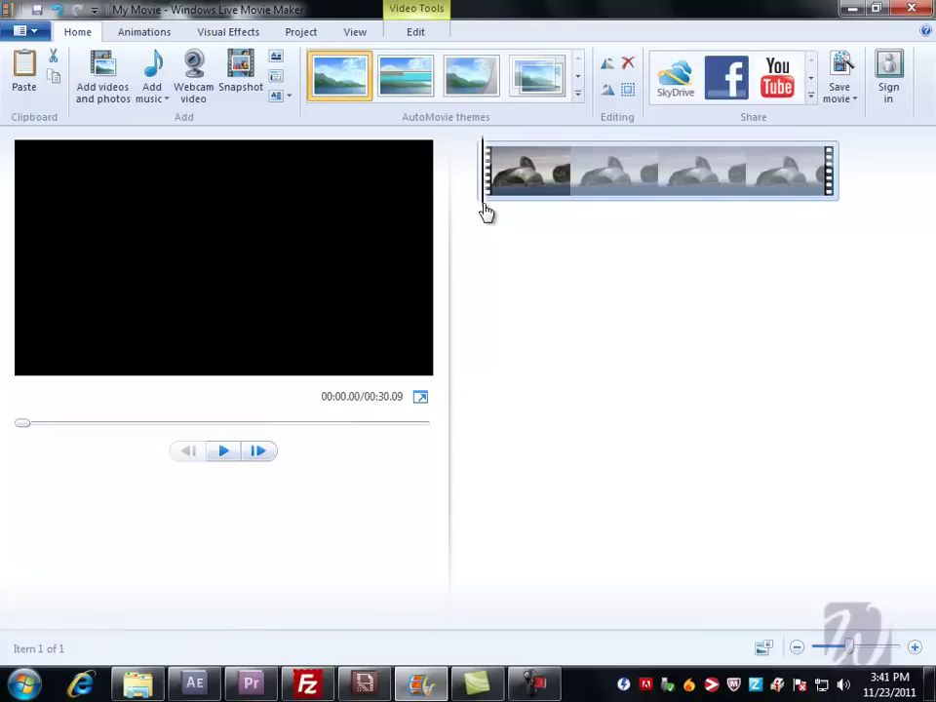
# Scrub and play the Wildlife preview, pause near nine seconds, then frame-step to 00:09.49
pyautogui.moveTo(487, 213); pyautogui.dragTo(639, 210)
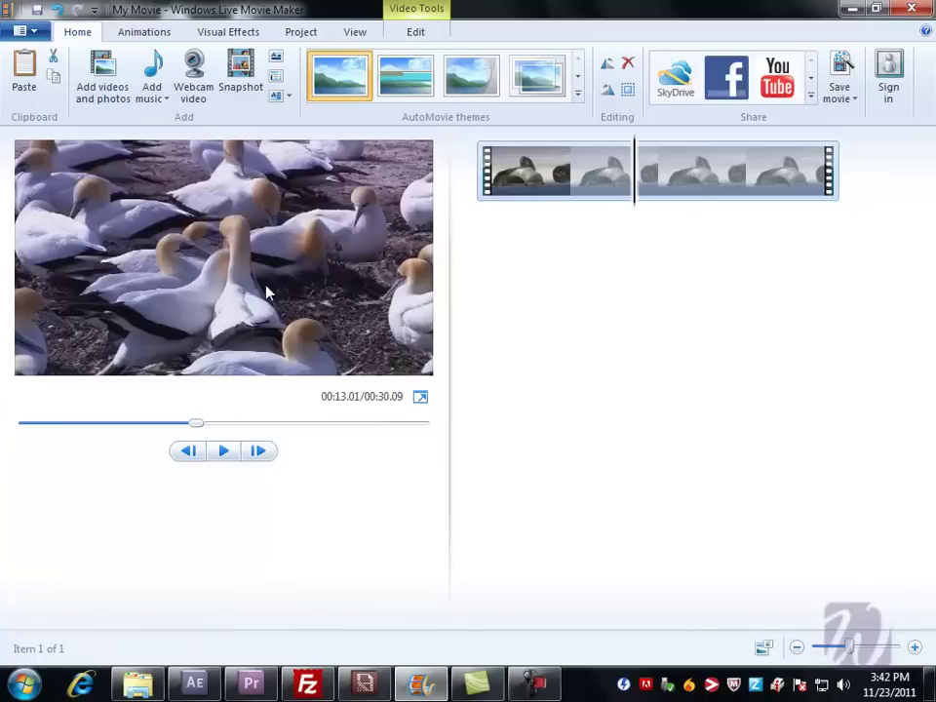
pyautogui.moveTo(202, 426); pyautogui.dragTo(126, 426)
pyautogui.click(225, 452)
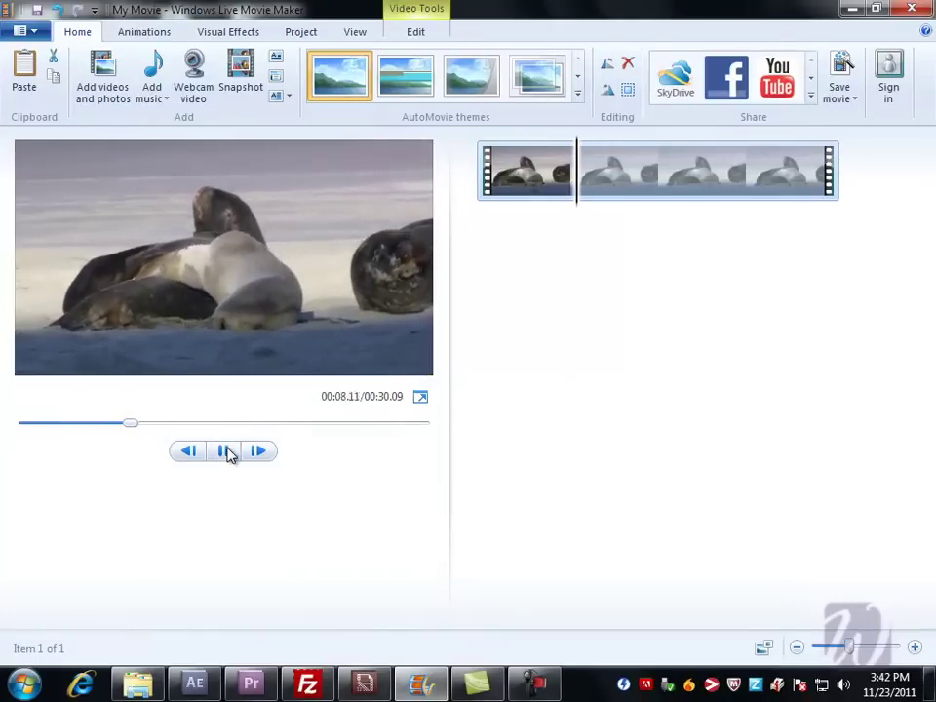
pyautogui.click(225, 453)
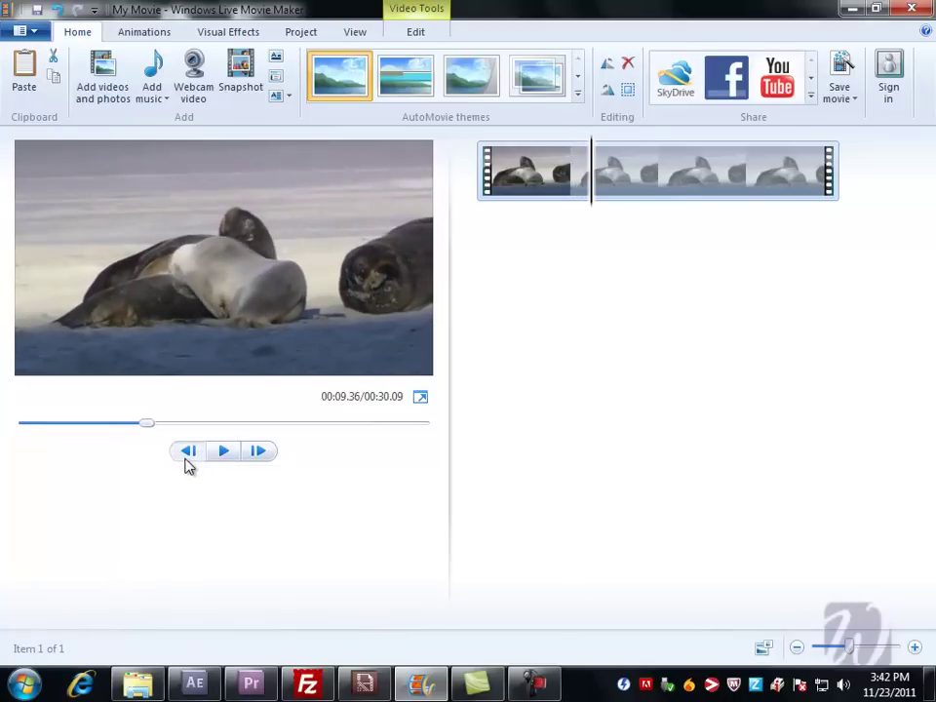
pyautogui.click(186, 455)
pyautogui.click(187, 455)
pyautogui.click(266, 455)
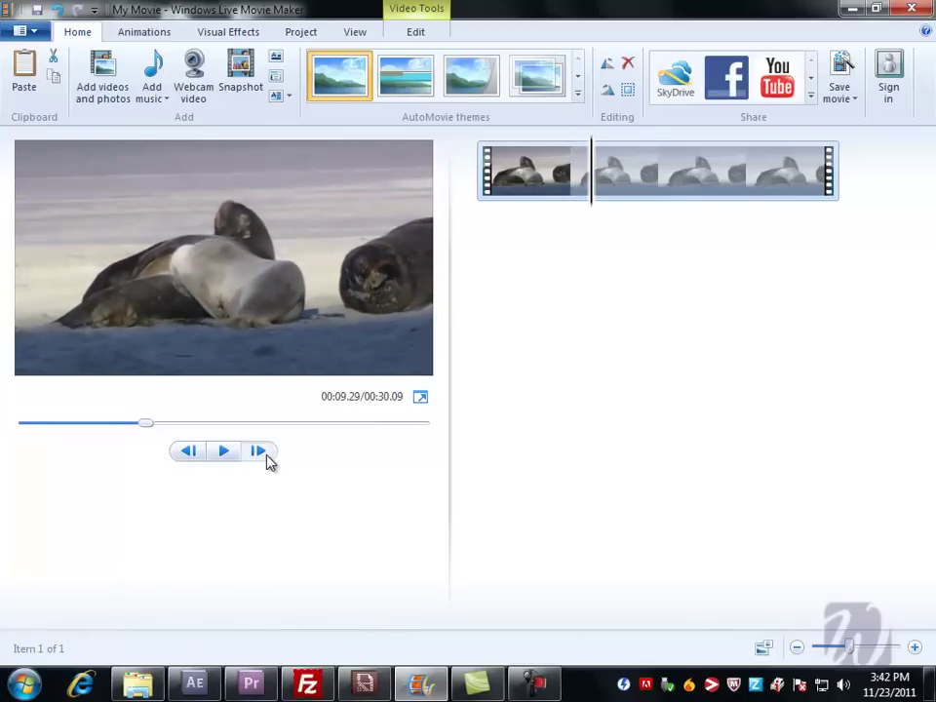
pyautogui.click(266, 455)
pyautogui.click(267, 454)
pyautogui.click(266, 454)
pyautogui.click(266, 454)
pyautogui.click(266, 454)
pyautogui.click(266, 455)
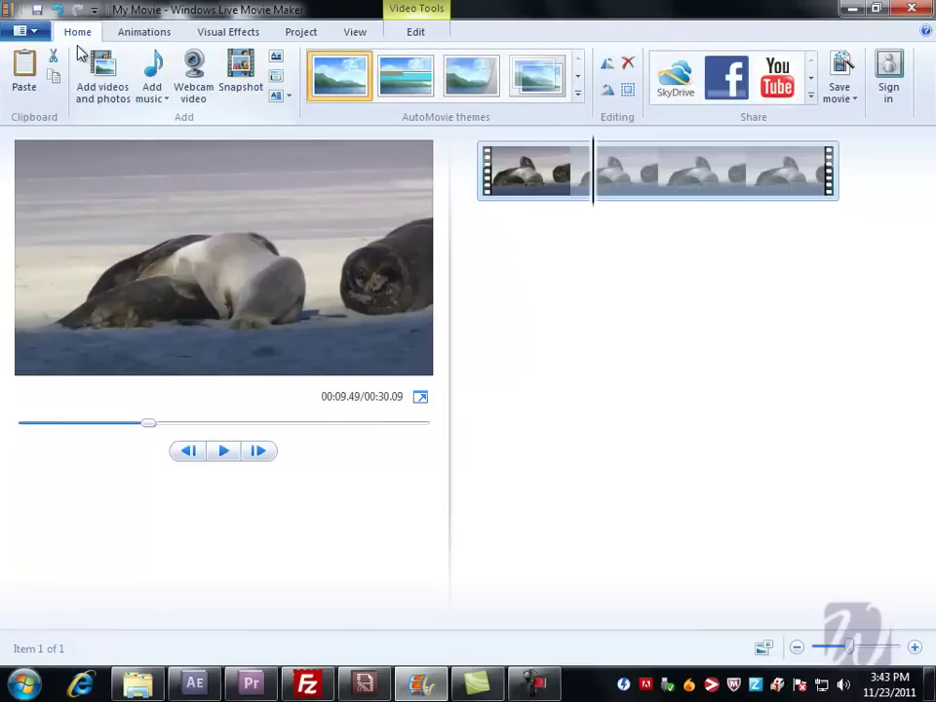
pyautogui.click(147, 34)
pyautogui.click(228, 33)
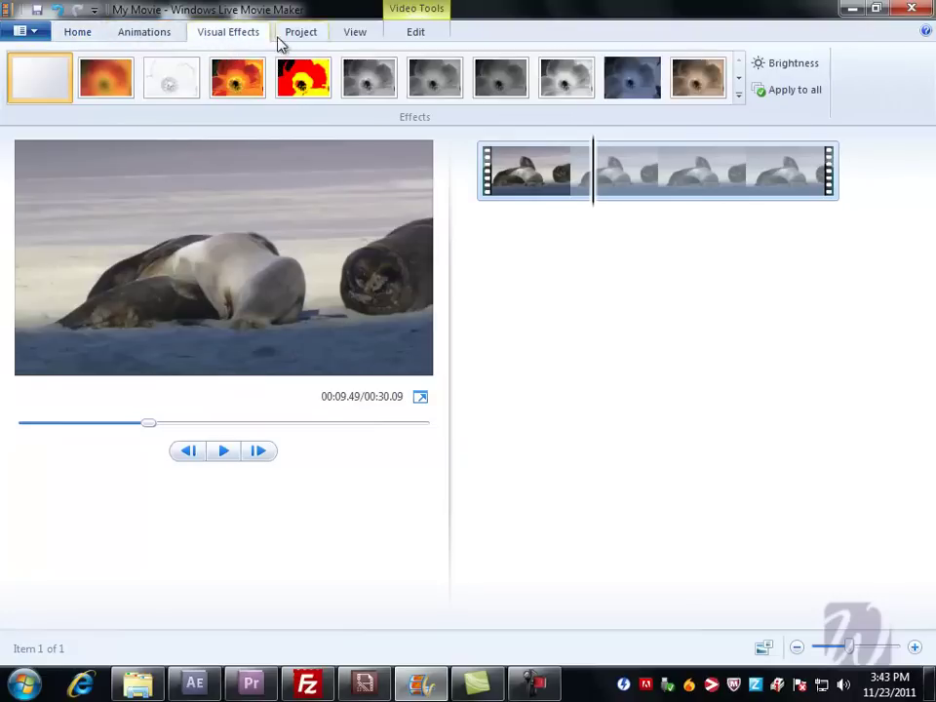
pyautogui.click(300, 33)
pyautogui.click(351, 37)
pyautogui.click(417, 39)
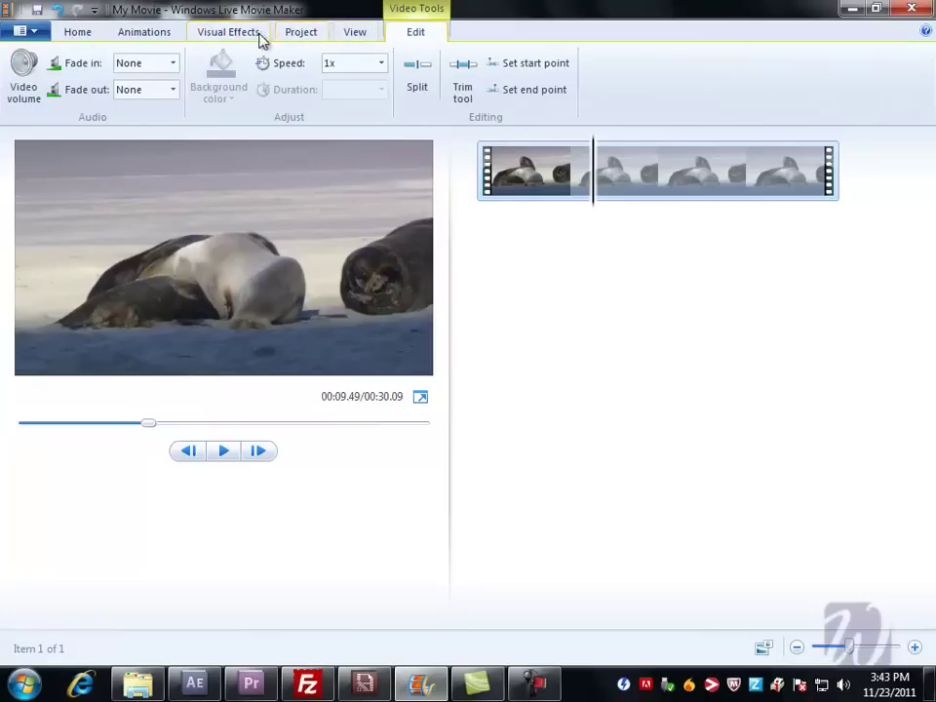
pyautogui.click(77, 35)
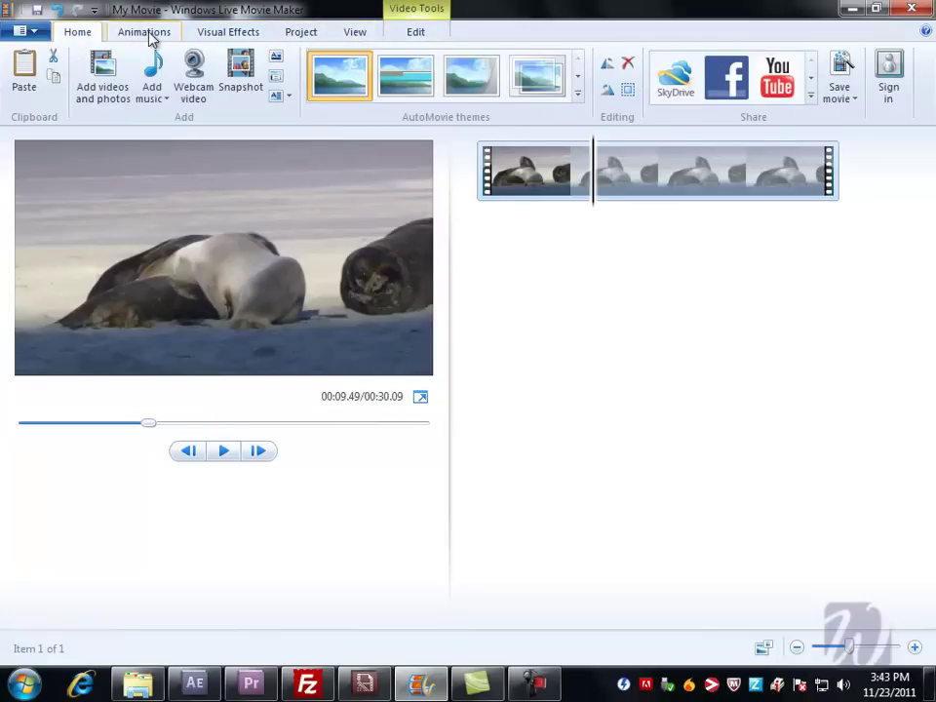
# Add willy 2.jpg and willy.jpg from Desktop > whitewater after Wildlife, making the project 00:44.09
pyautogui.click(102, 96)
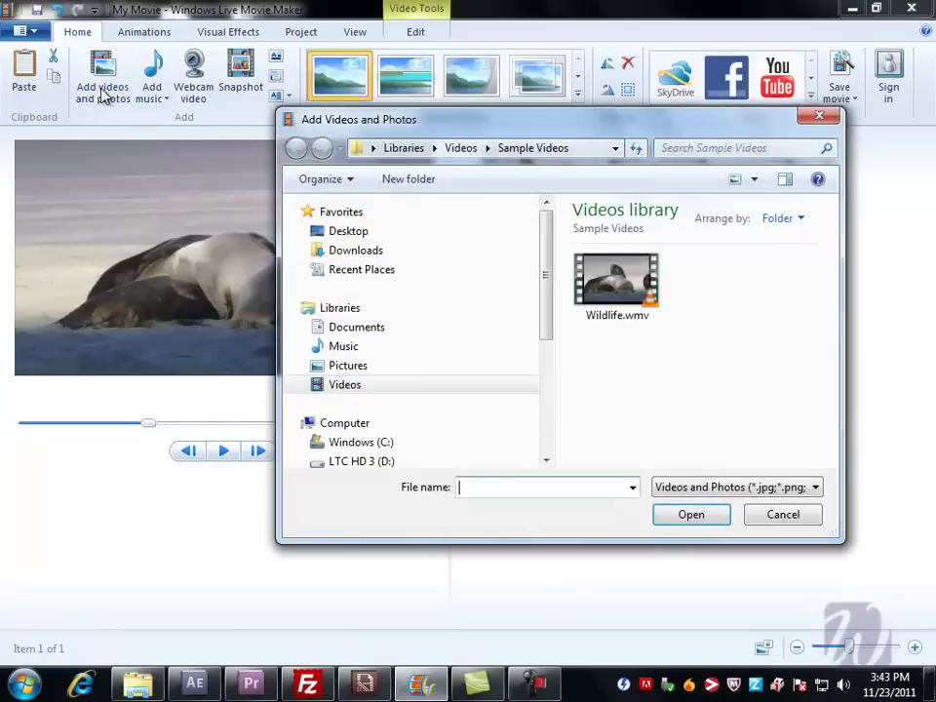
pyautogui.moveTo(639, 126); pyautogui.dragTo(632, 100)
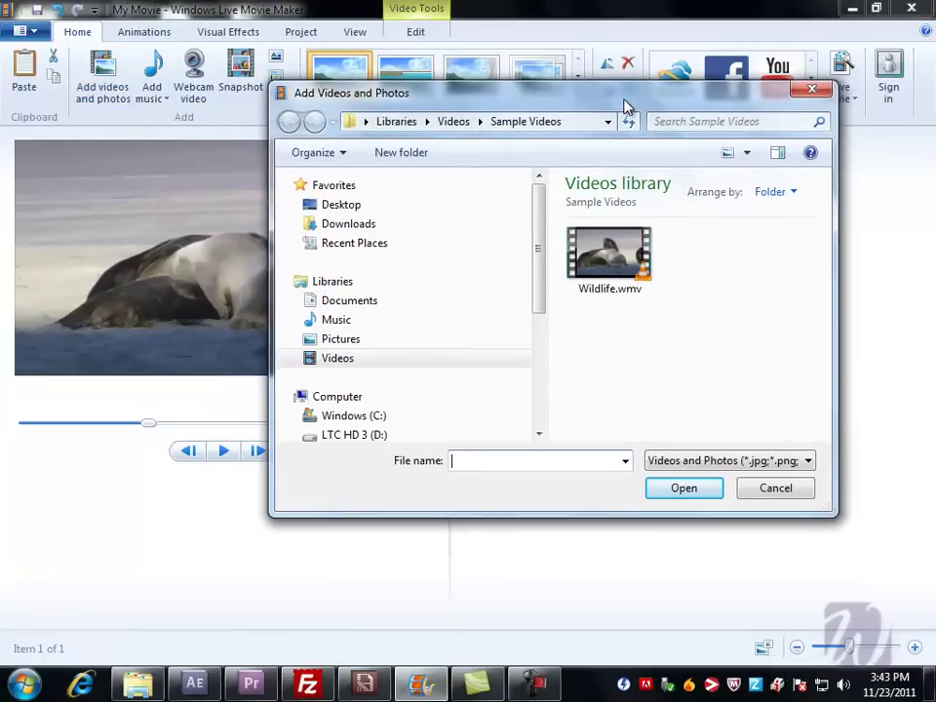
pyautogui.moveTo(539, 253); pyautogui.dragTo(539, 274)
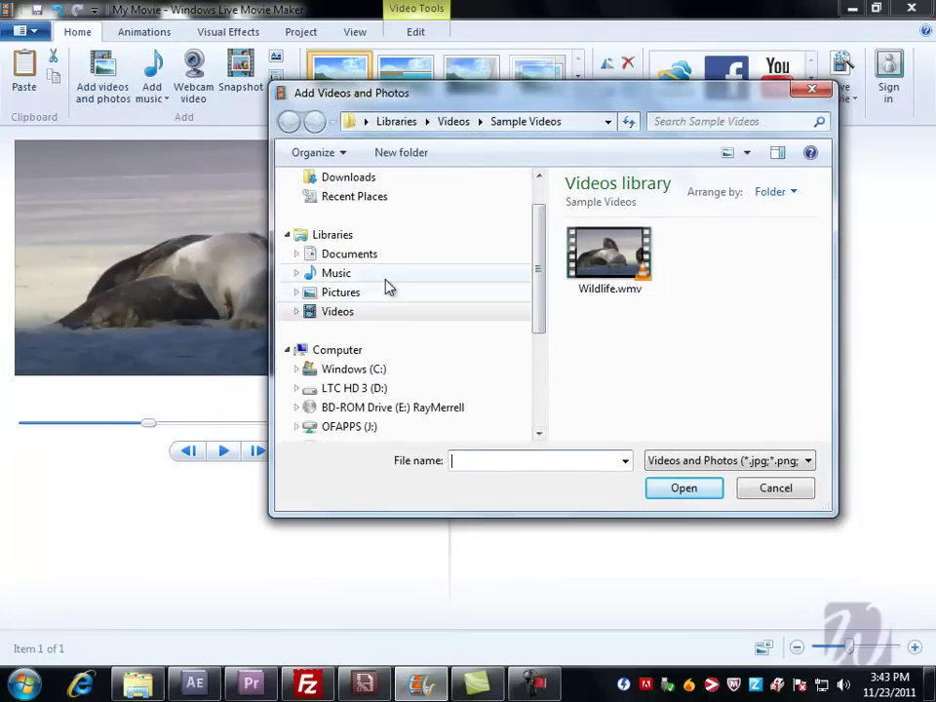
pyautogui.moveTo(540, 265); pyautogui.dragTo(536, 216)
pyautogui.click(373, 208)
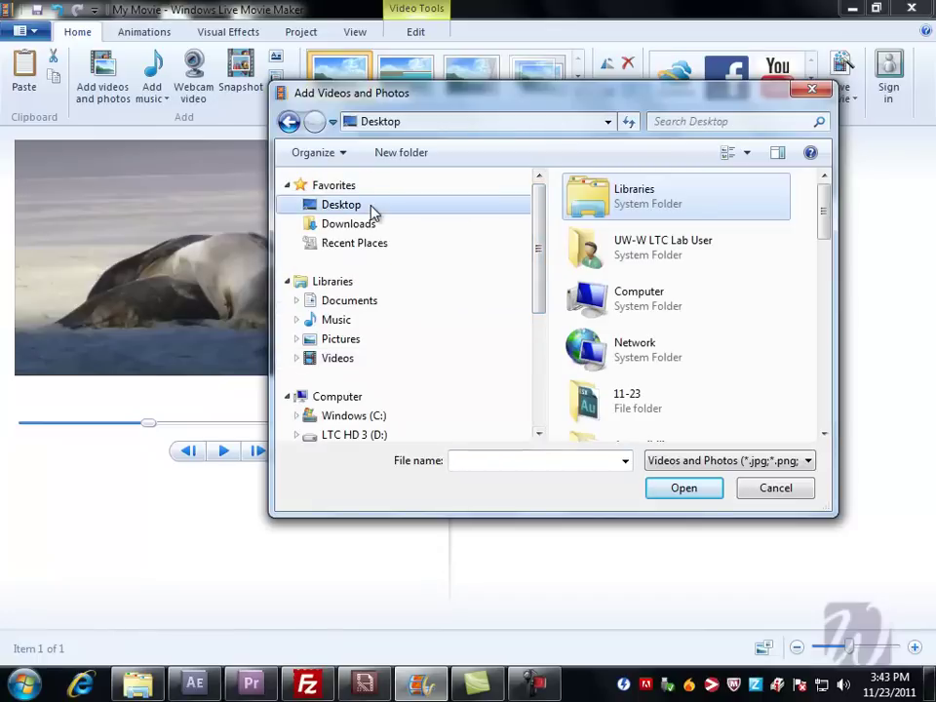
pyautogui.moveTo(826, 212); pyautogui.dragTo(823, 383)
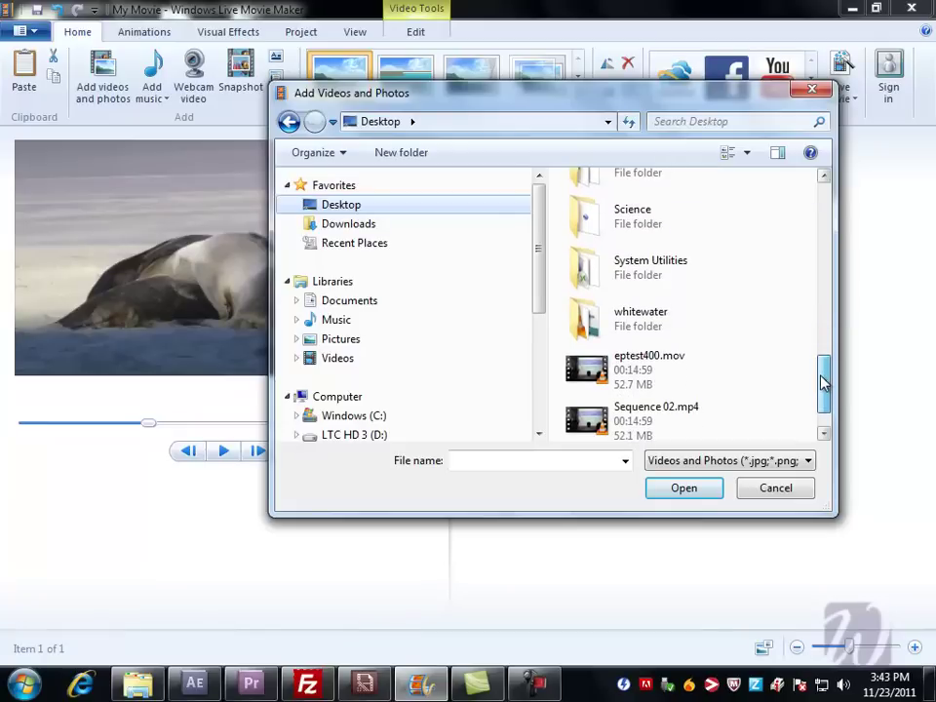
pyautogui.doubleClick(610, 327)
pyautogui.moveTo(823, 287); pyautogui.dragTo(823, 394)
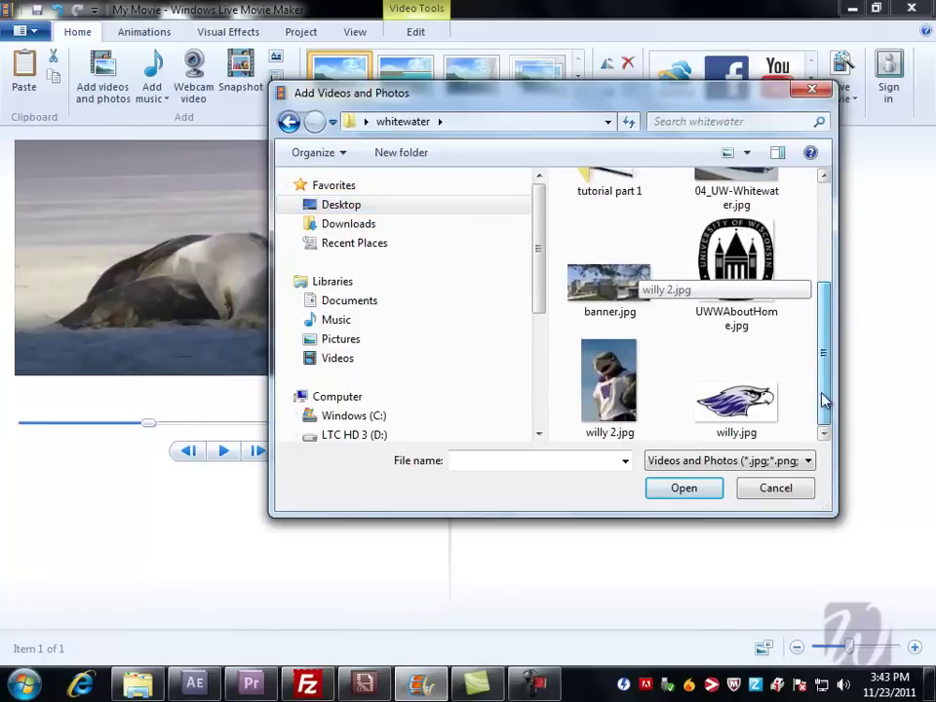
pyautogui.click(624, 409)
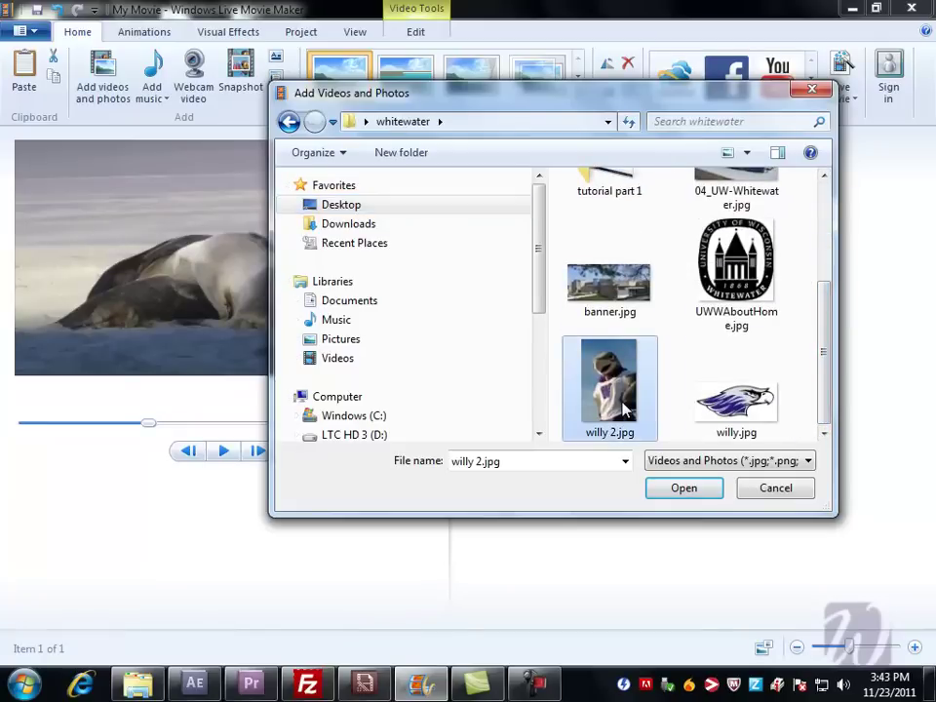
pyautogui.keyDown('ctrl'); pyautogui.click(752, 418); pyautogui.keyUp('ctrl')
pyautogui.click(702, 493)
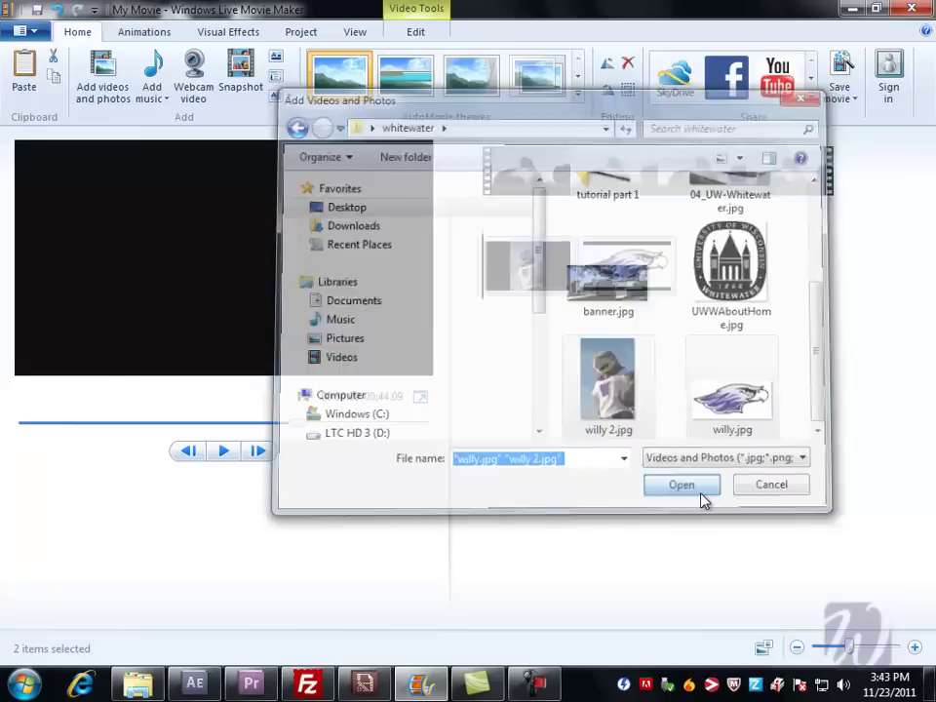
pyautogui.moveTo(607, 191)
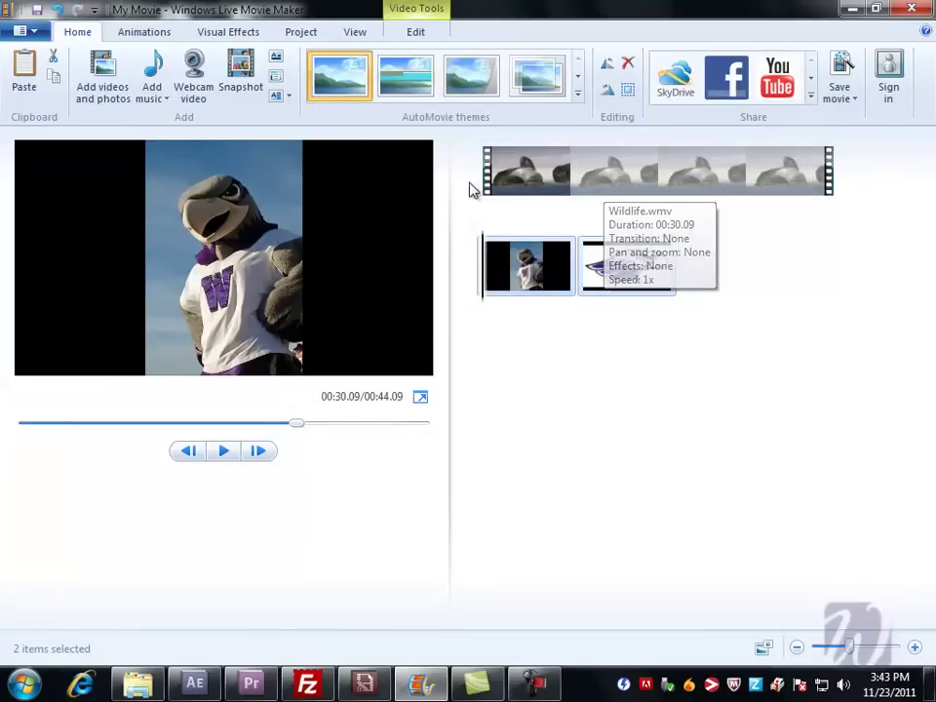
# Play the movie from 00:27.35 in the Wildlife clip on into the mascot photo
pyautogui.click(489, 259)
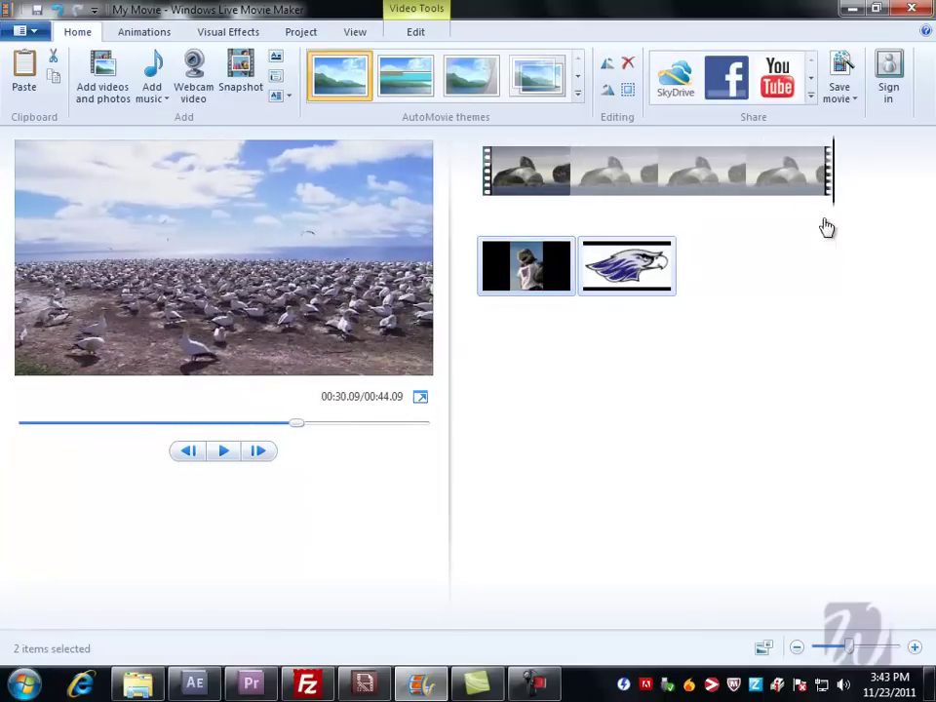
pyautogui.click(802, 200)
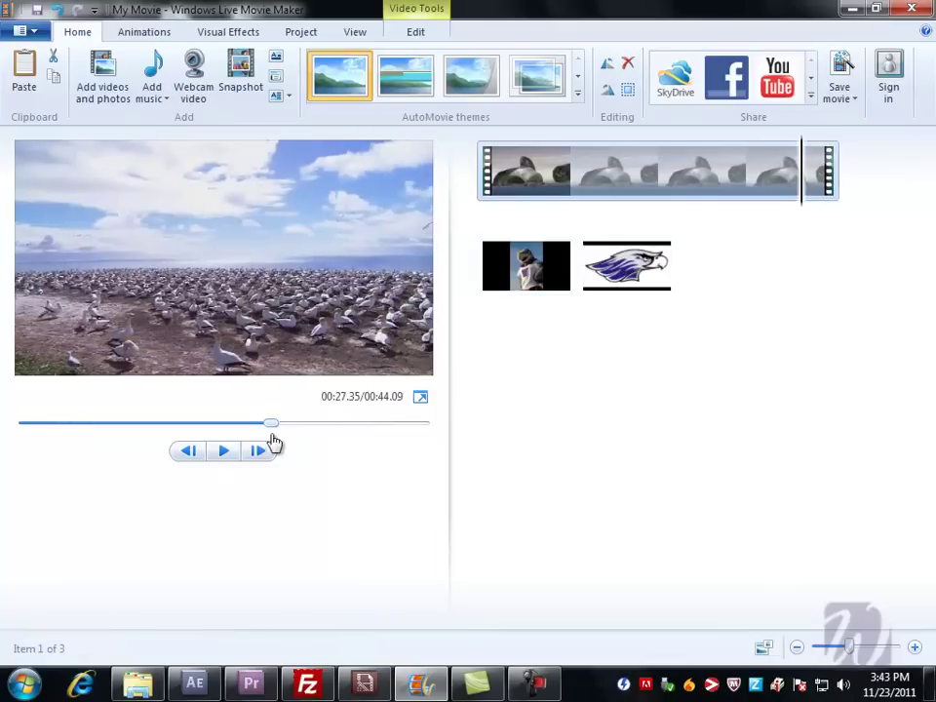
pyautogui.click(230, 451)
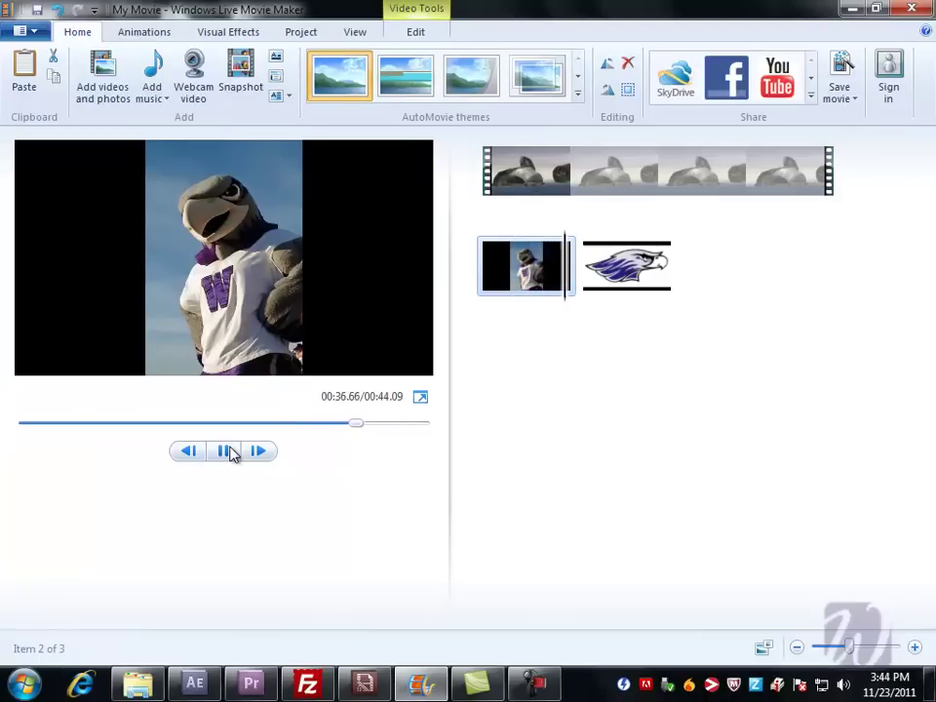
# Pause playback and arrange the storyboard as Wildlife, eagle logo photo, then mascot photo
pyautogui.click(230, 453)
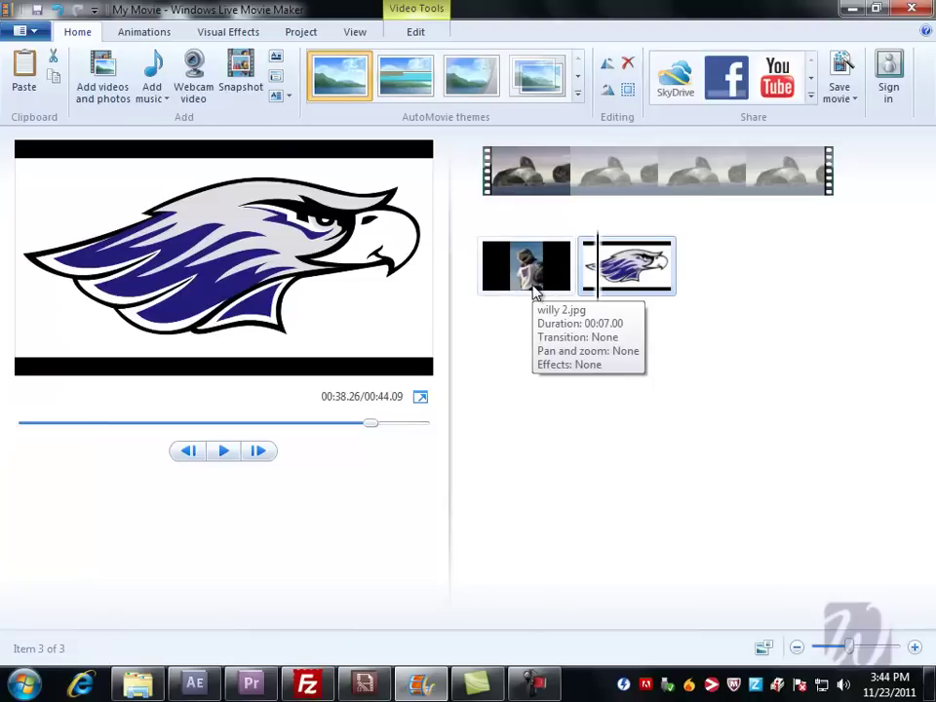
pyautogui.moveTo(534, 291); pyautogui.dragTo(493, 202)
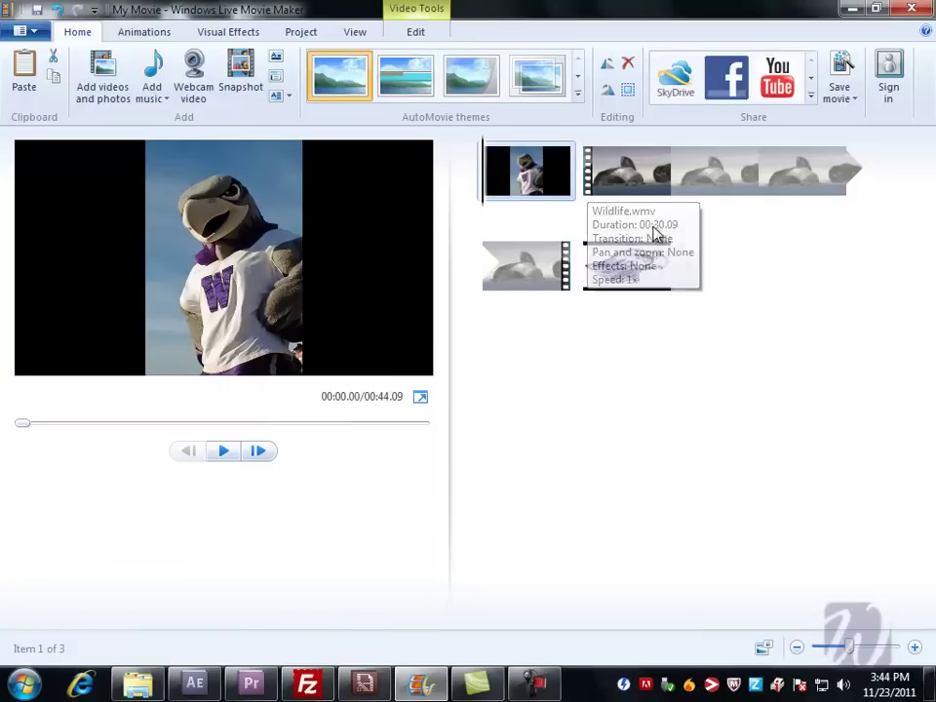
pyautogui.moveTo(639, 278); pyautogui.dragTo(711, 246)
pyautogui.moveTo(554, 180); pyautogui.dragTo(738, 263)
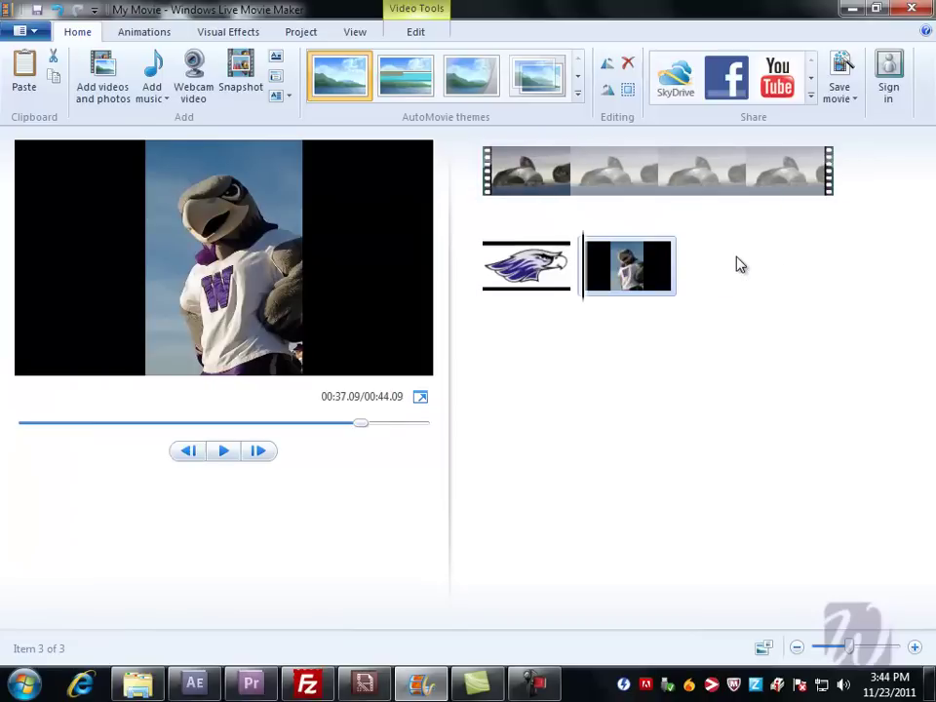
# Add Sleep Away.mp3 from Sample Music as the movie's background music
pyautogui.click(155, 107)
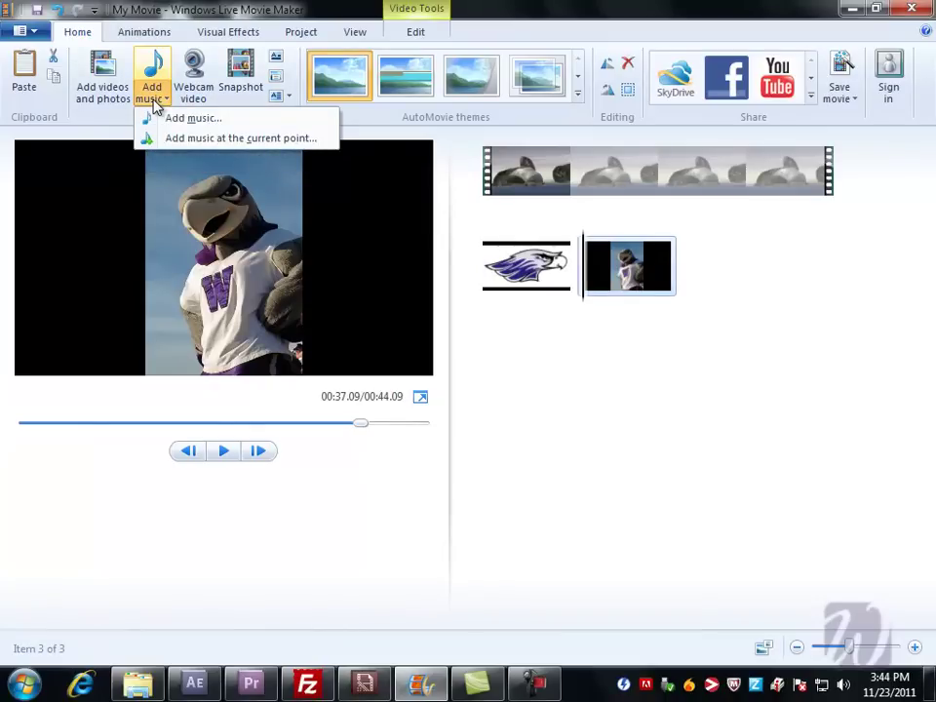
pyautogui.click(176, 119)
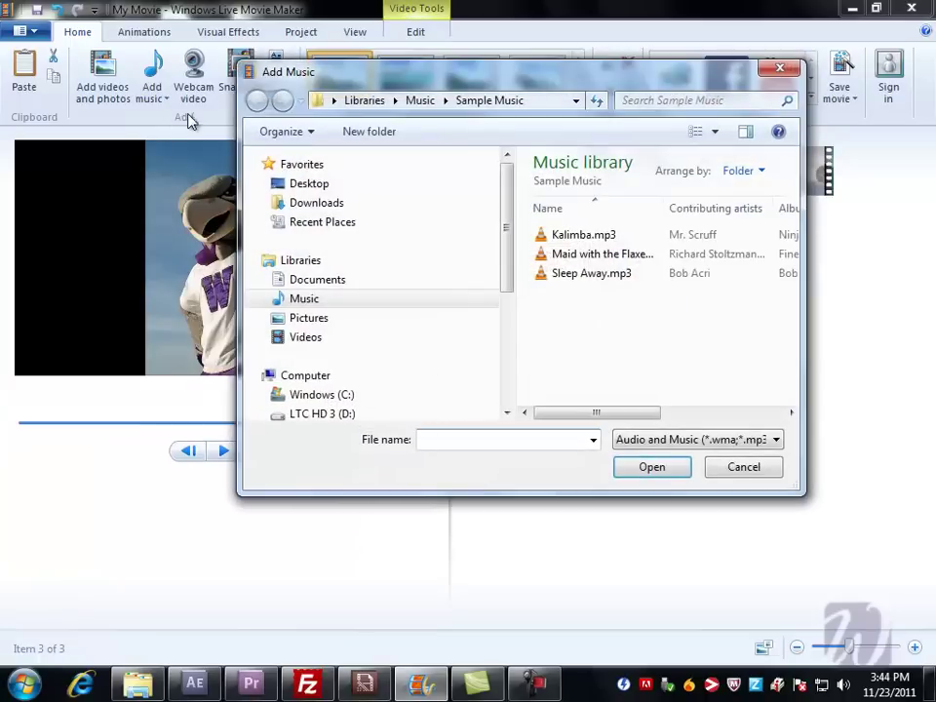
pyautogui.scroll(-1, 507, 212)
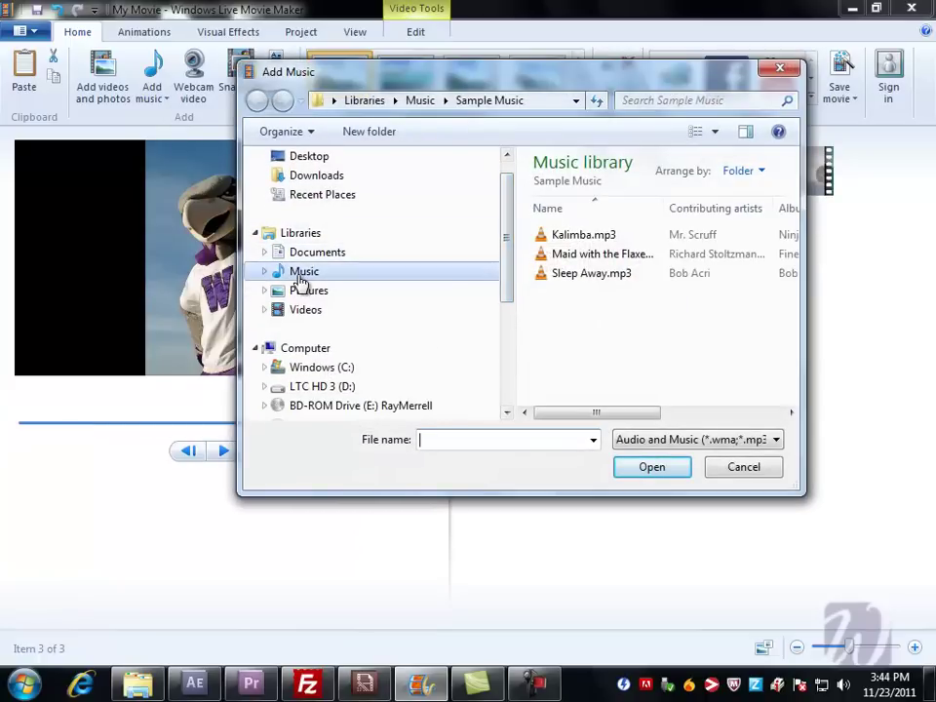
pyautogui.click(578, 278)
pyautogui.click(653, 467)
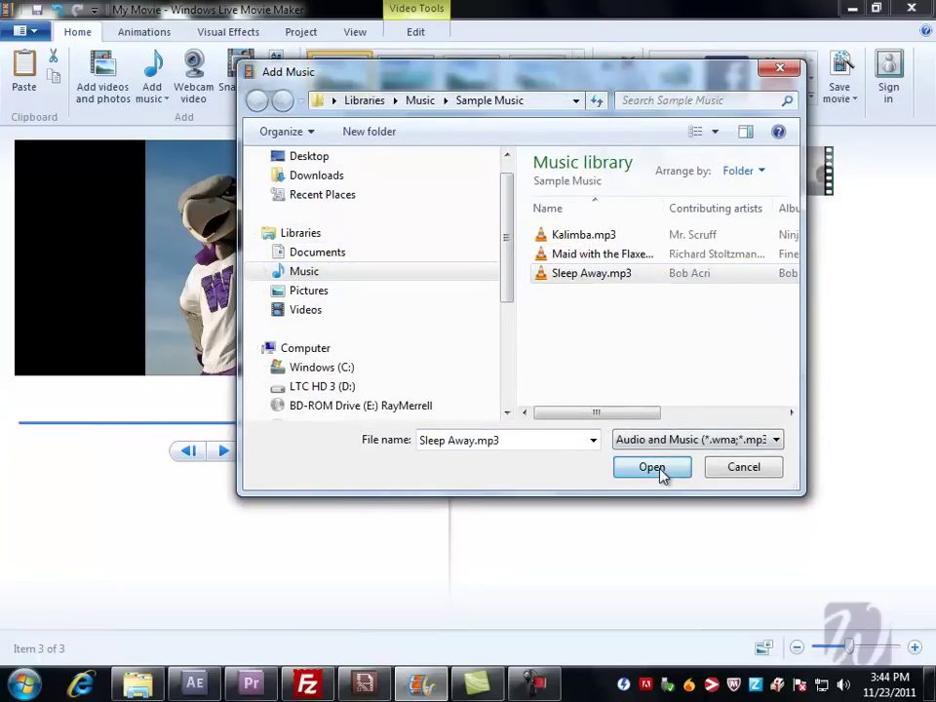